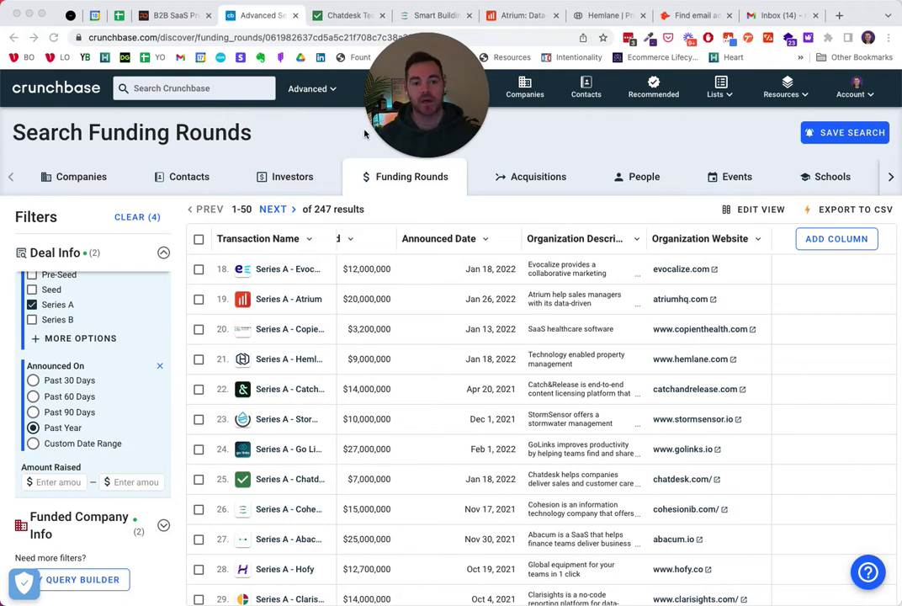
left_click(145, 15)
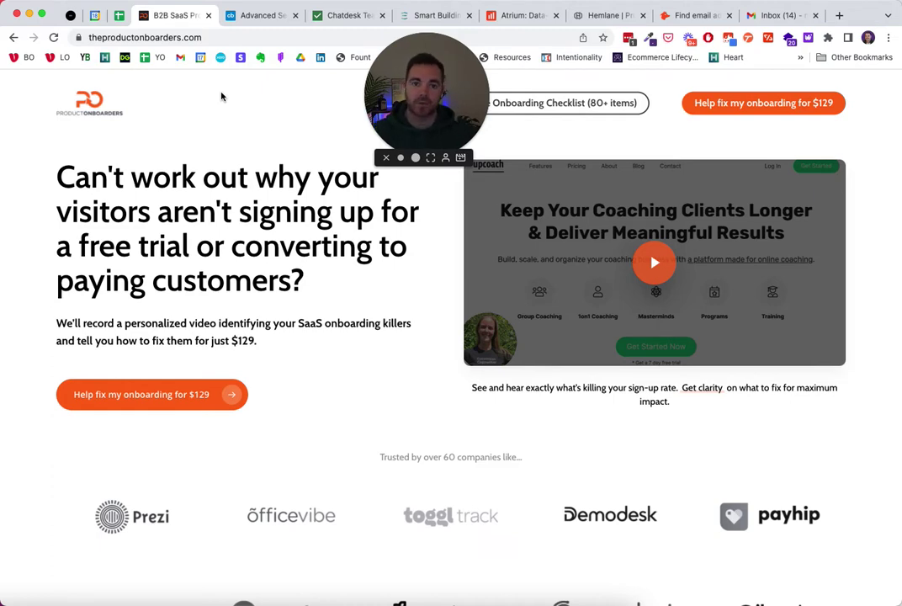
- Return to the Crunchbase Search Funding Rounds results listing 247 past-year Series A rounds
left_click(262, 15)
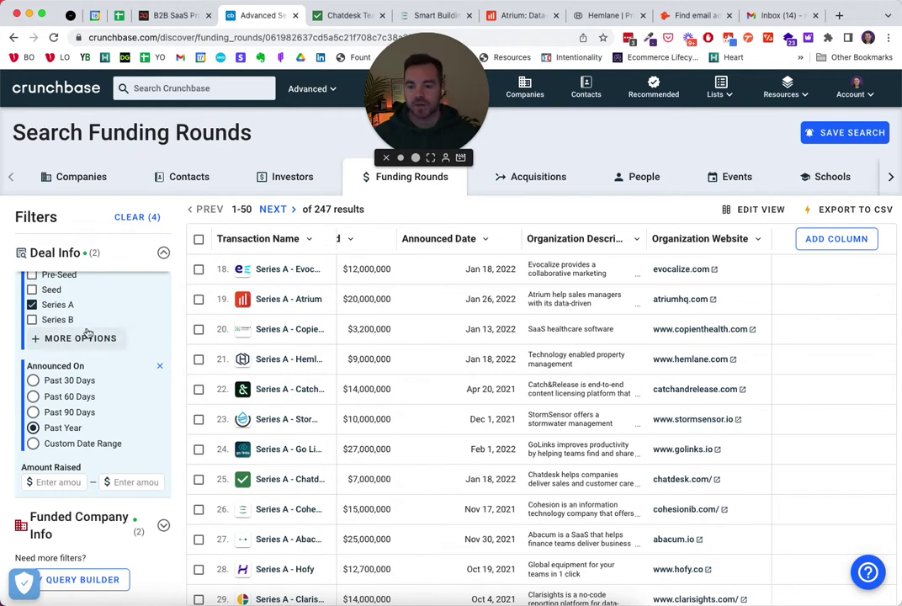
- Expand Funded Company Info to review the headquarters location and industry filters, then return results to row 1
scroll(95, 324, "up", 2)
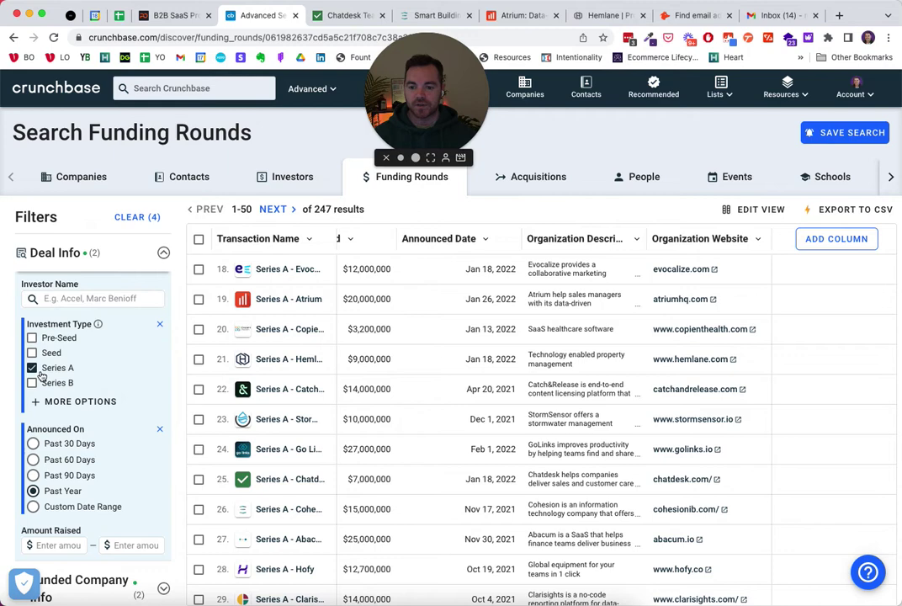
scroll(88, 336, "down", 2)
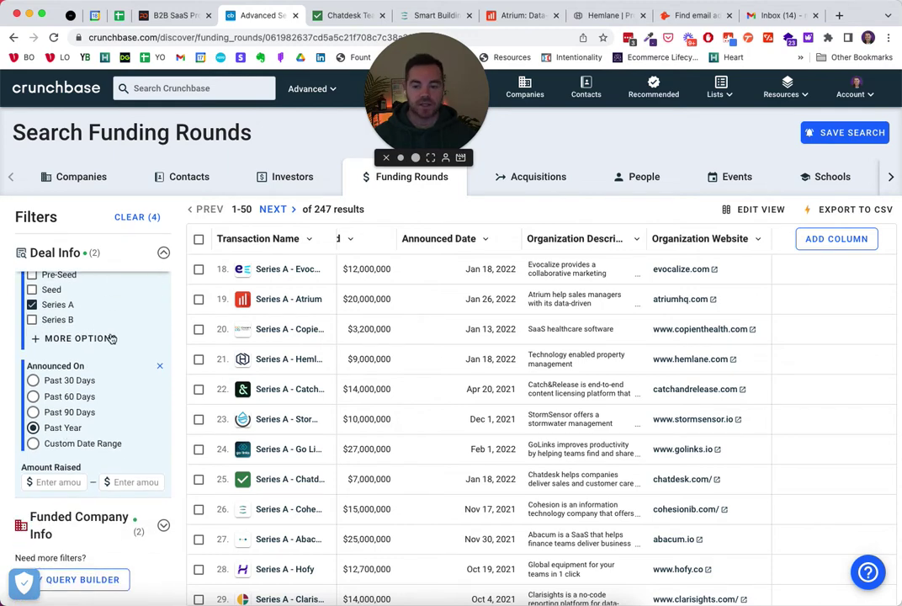
left_click(165, 527)
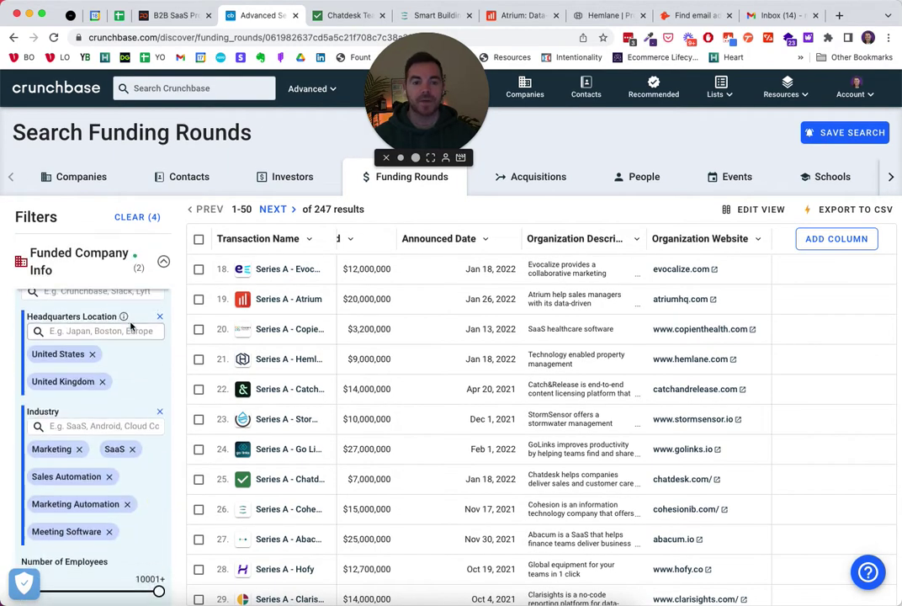
scroll(132, 327, "up", 2)
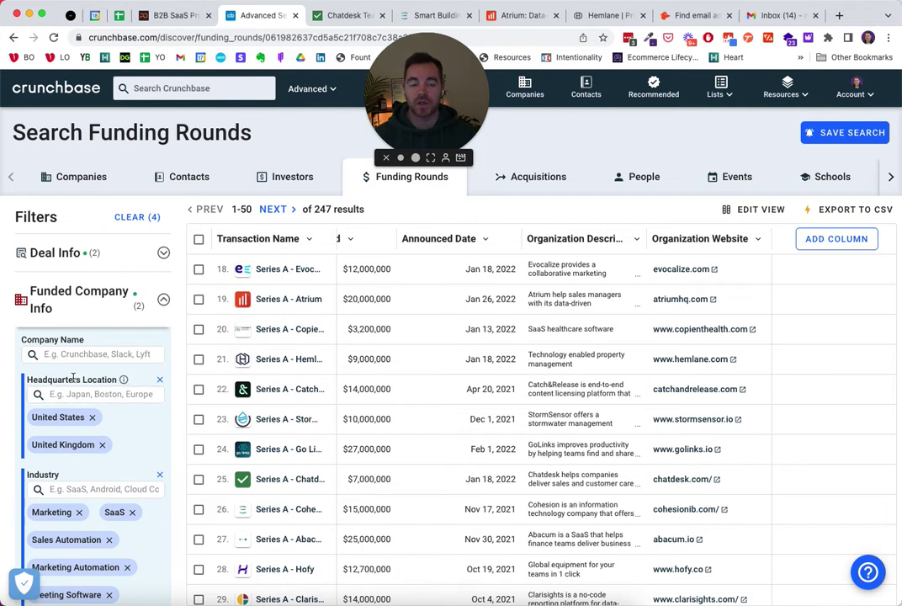
scroll(93, 375, "down", 1)
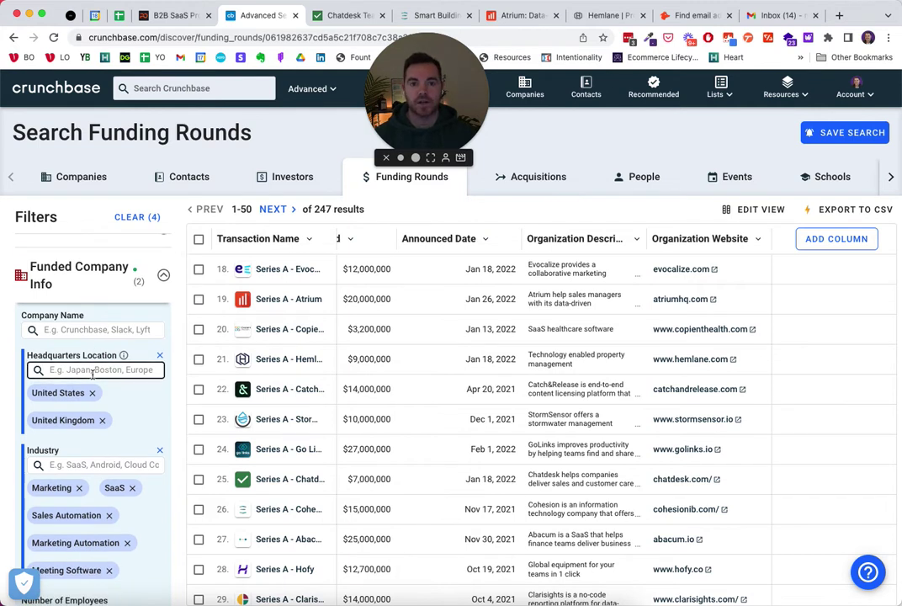
scroll(93, 375, "down", 1)
scroll(93, 378, "down", 3)
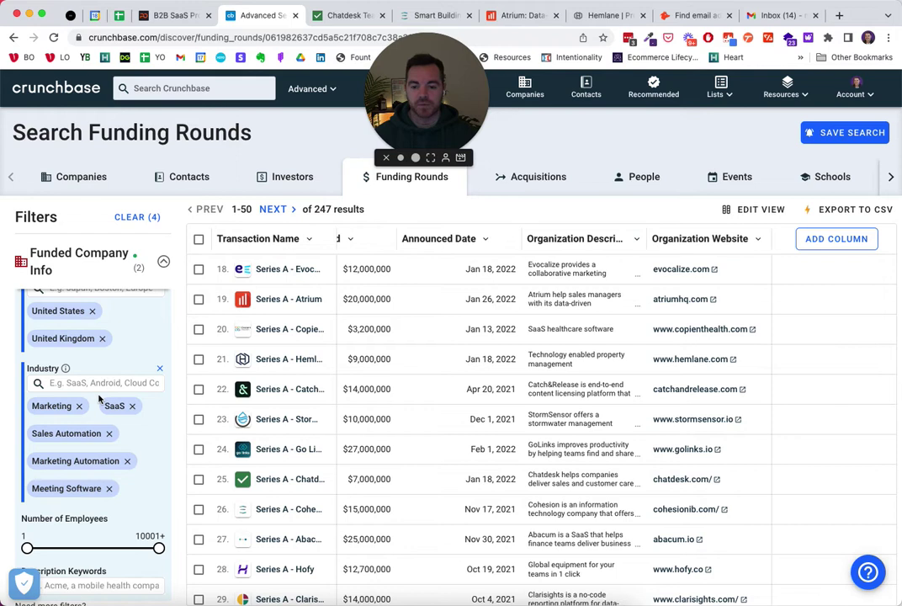
scroll(104, 397, "down", 1)
scroll(104, 397, "down", 3)
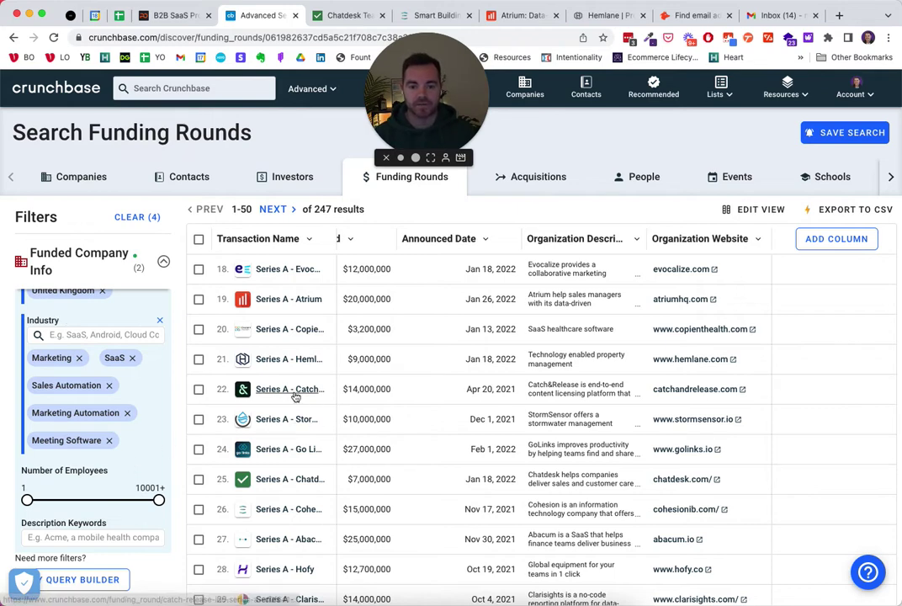
scroll(294, 396, "up", 10)
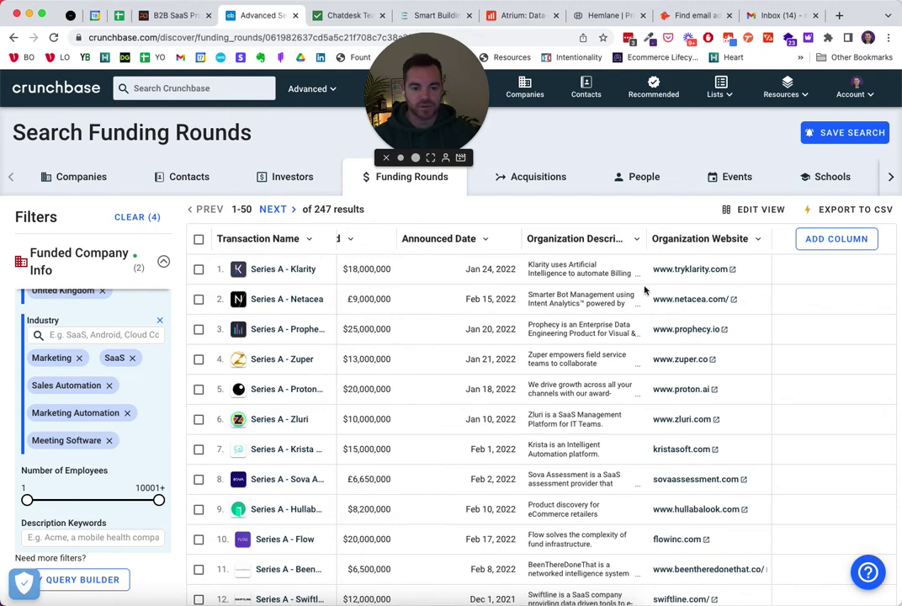
- Collapse Funded Company Info and expand Deal Info showing Series A and Past Year, reviewing the table's columns
scroll(646, 290, "left", 10)
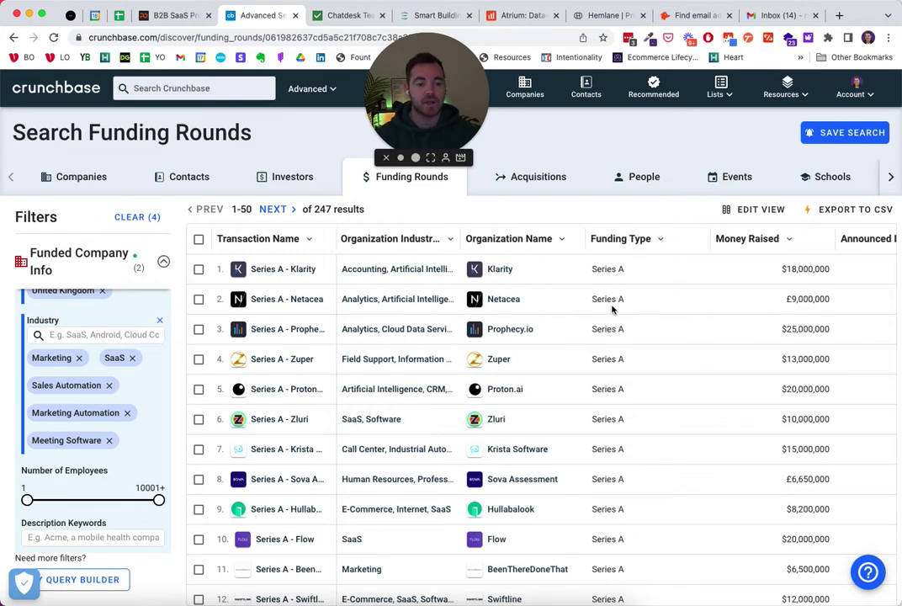
scroll(614, 282, "right", 2)
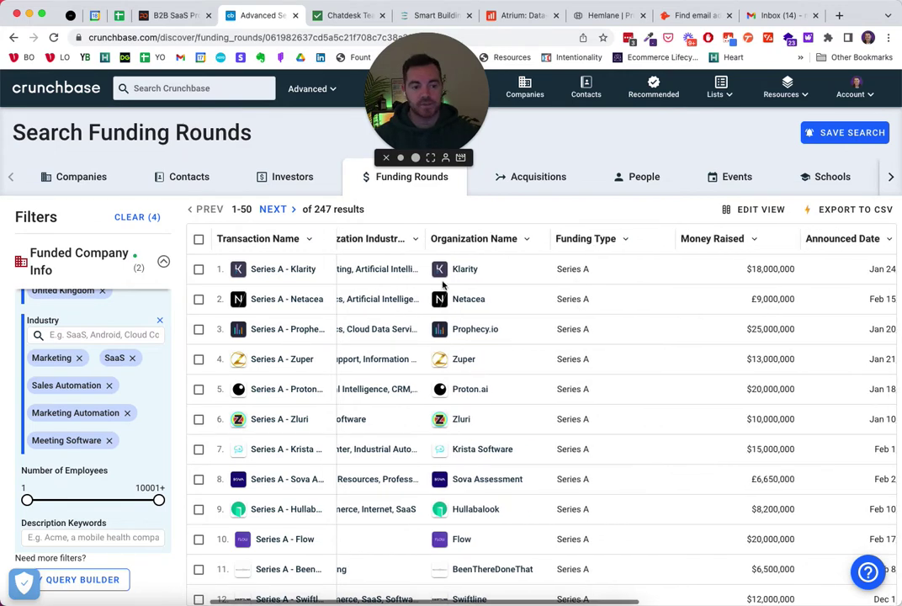
left_click(137, 267)
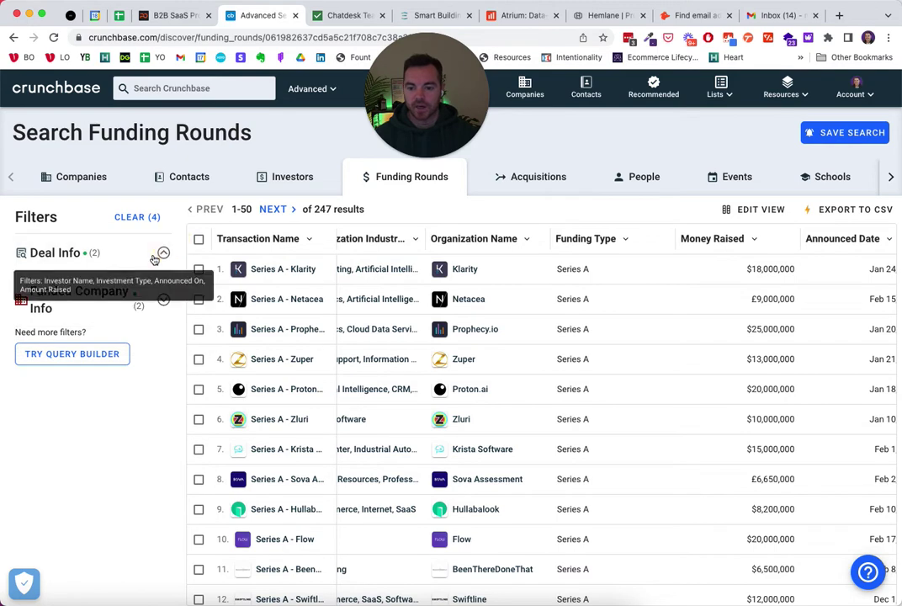
left_click(163, 252)
scroll(642, 246, "right", 2)
scroll(642, 246, "right", 1)
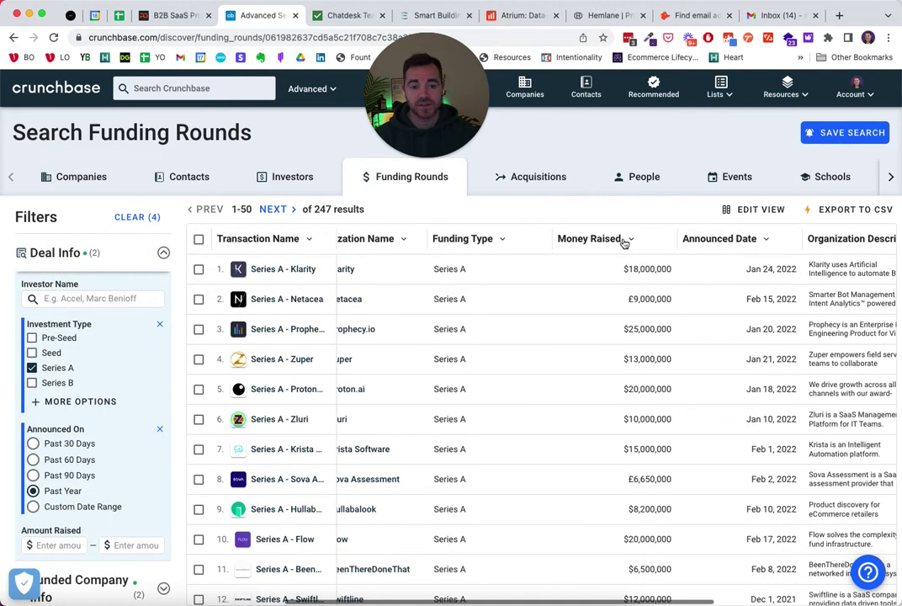
scroll(679, 251, "right", 2)
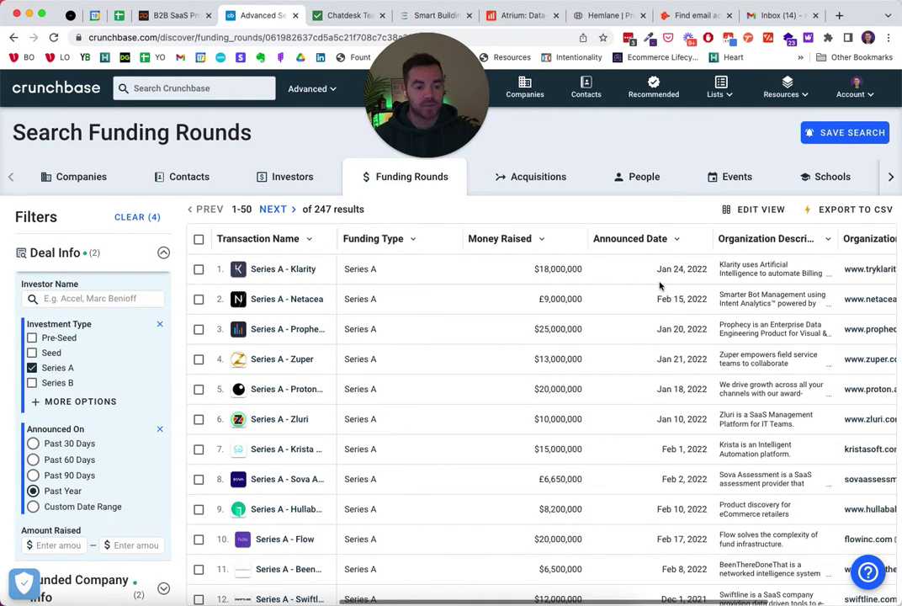
scroll(682, 257, "right", 2)
scroll(684, 260, "right", 2)
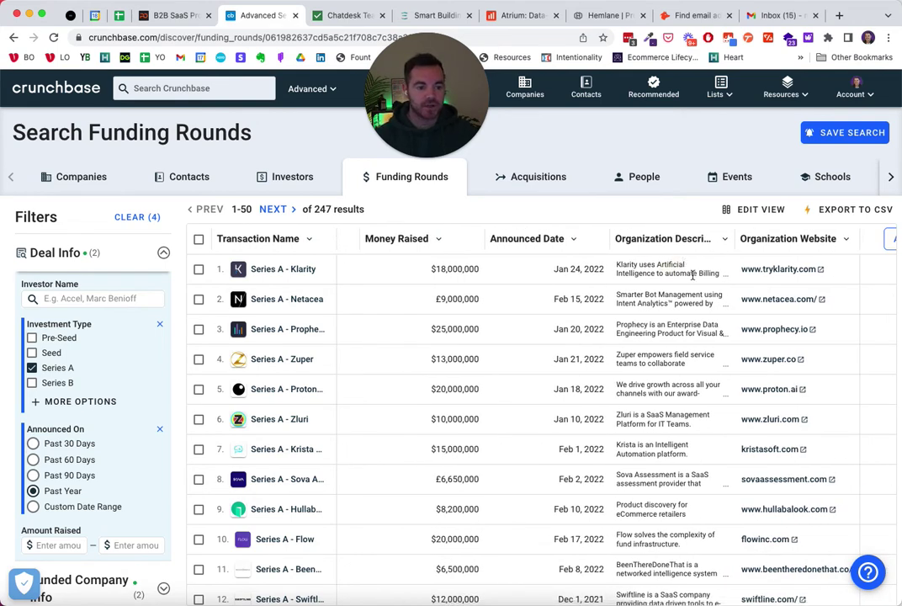
scroll(686, 269, "right", 4)
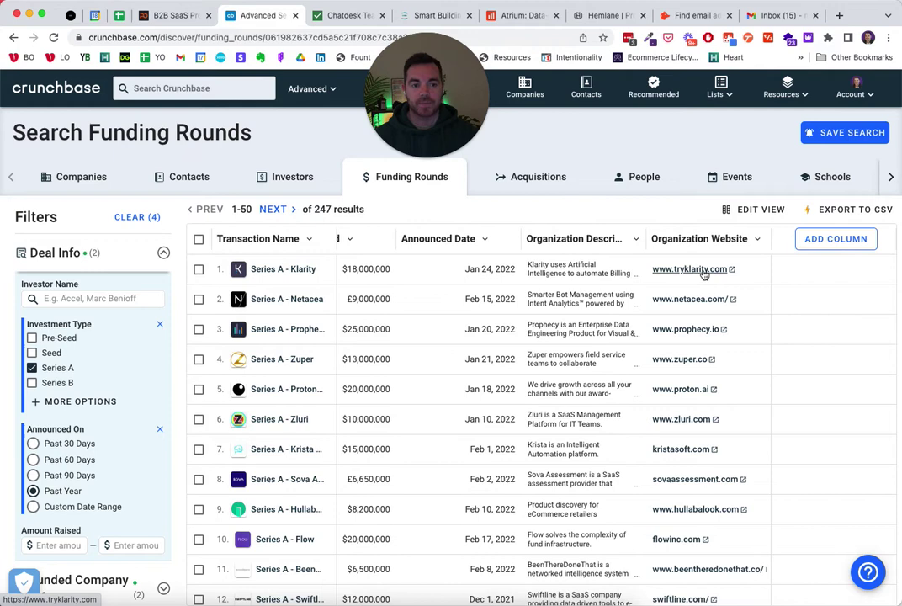
left_click(834, 238)
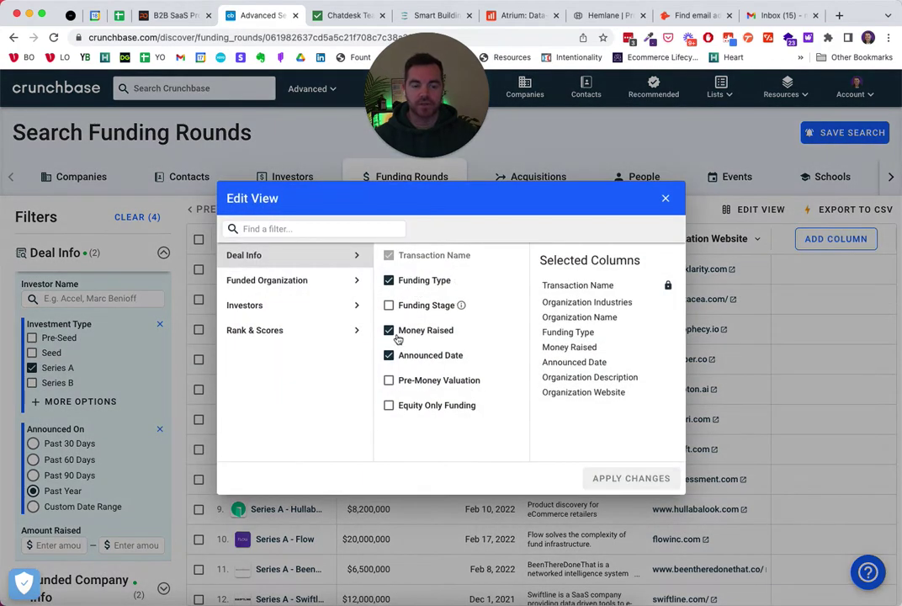
left_click(664, 199)
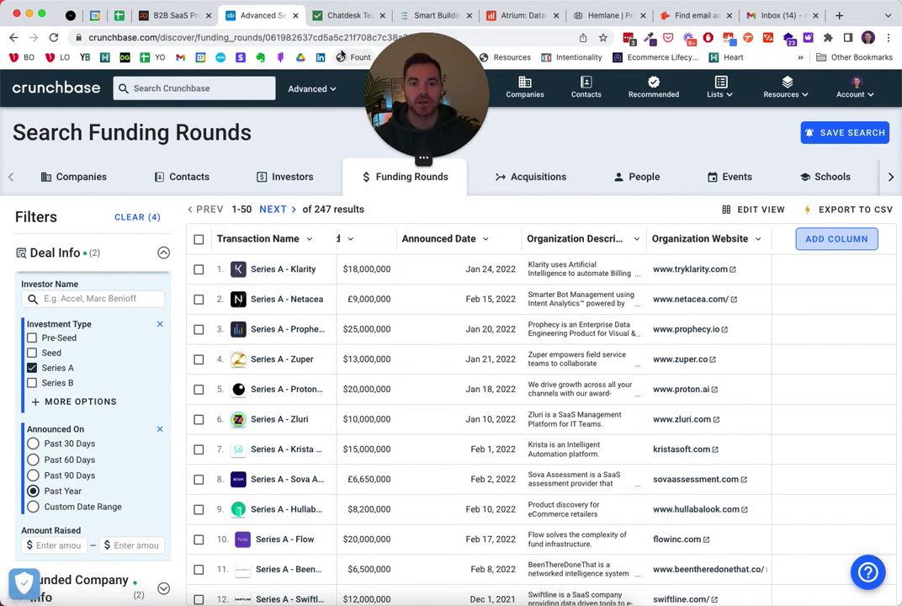
- Review the Chatdesk, Cohesion, Atrium and Hemlane homepages in turn, ending on Atrium's
left_click(347, 15)
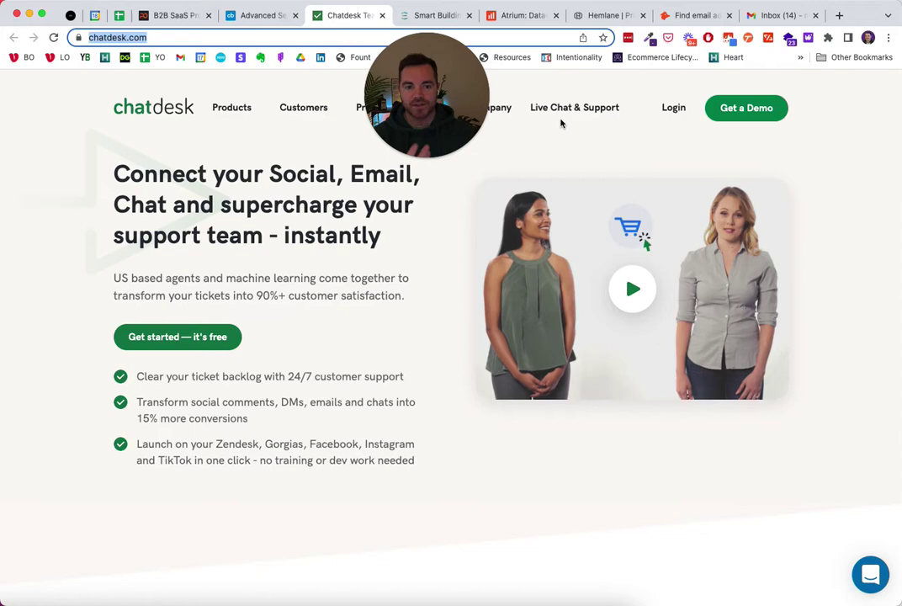
left_click(429, 15)
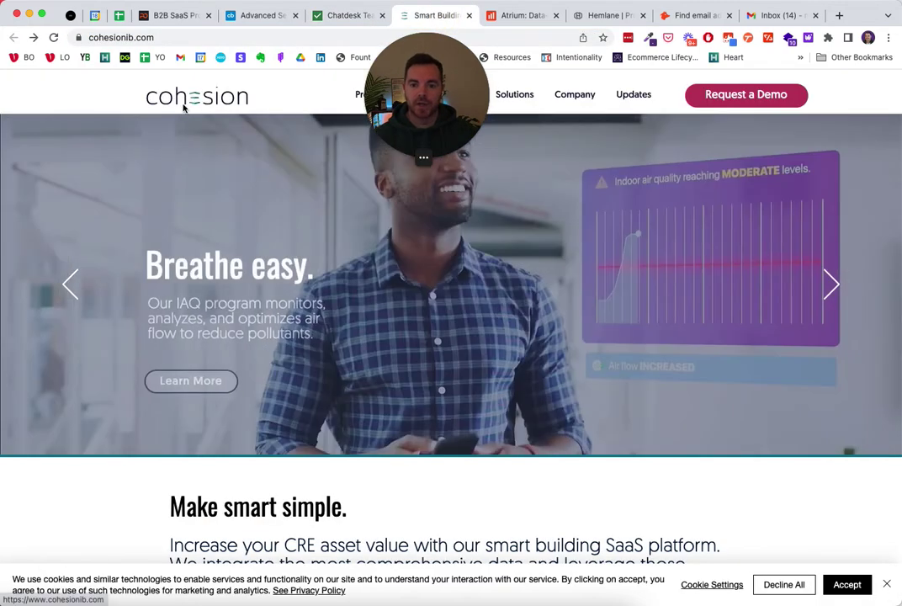
left_click(515, 15)
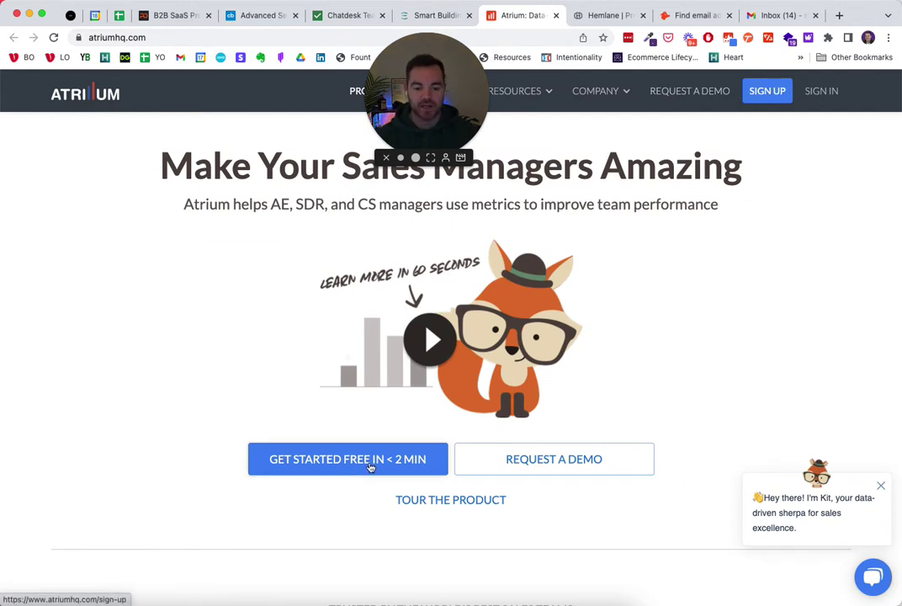
left_click(606, 16)
scroll(757, 99, "up", 1)
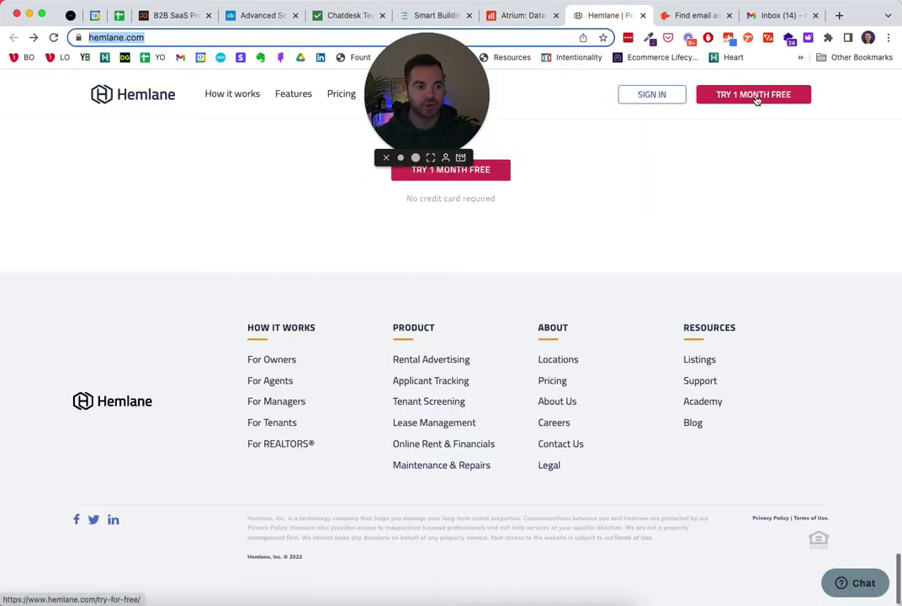
scroll(702, 122, "up", 2)
left_click(530, 17)
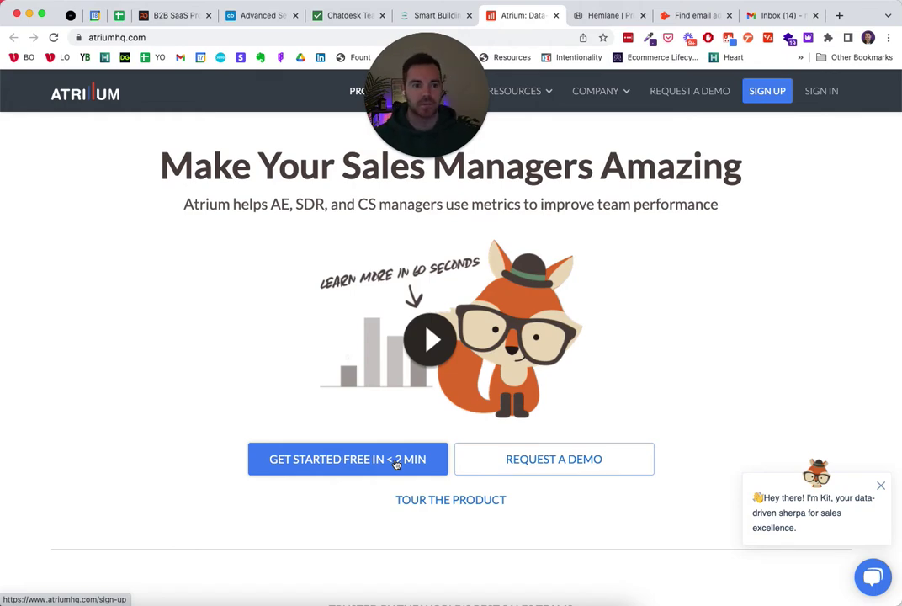
- In the Crunchbase results, open hemlane.com from row 21's Organization Website column in a new tab
left_click(262, 15)
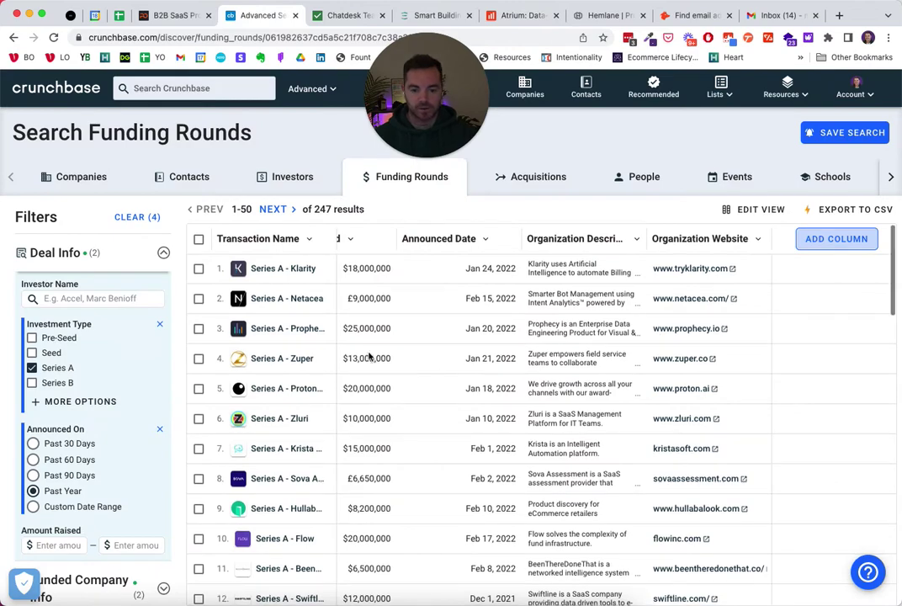
scroll(376, 371, "down", 7)
scroll(370, 355, "down", 1)
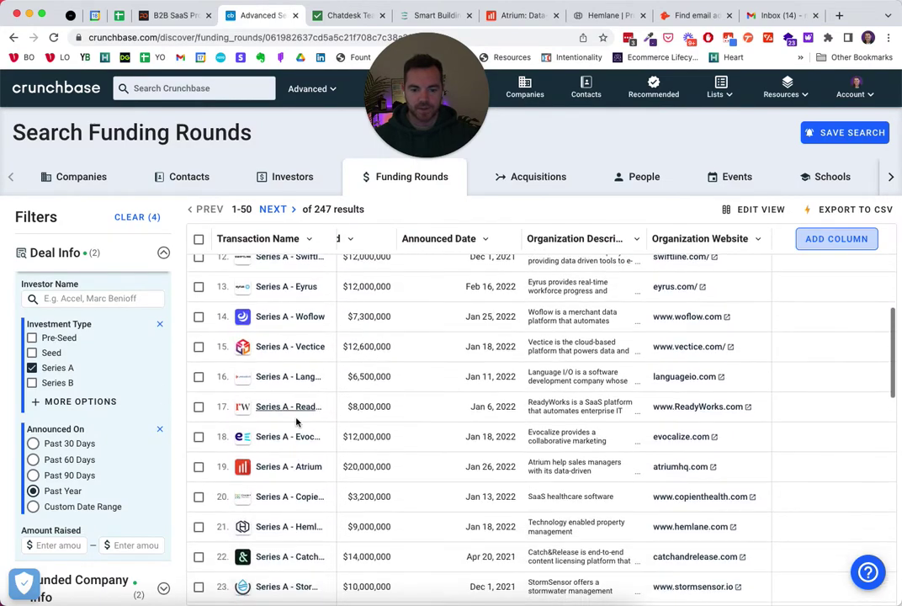
scroll(310, 469, "down", 1)
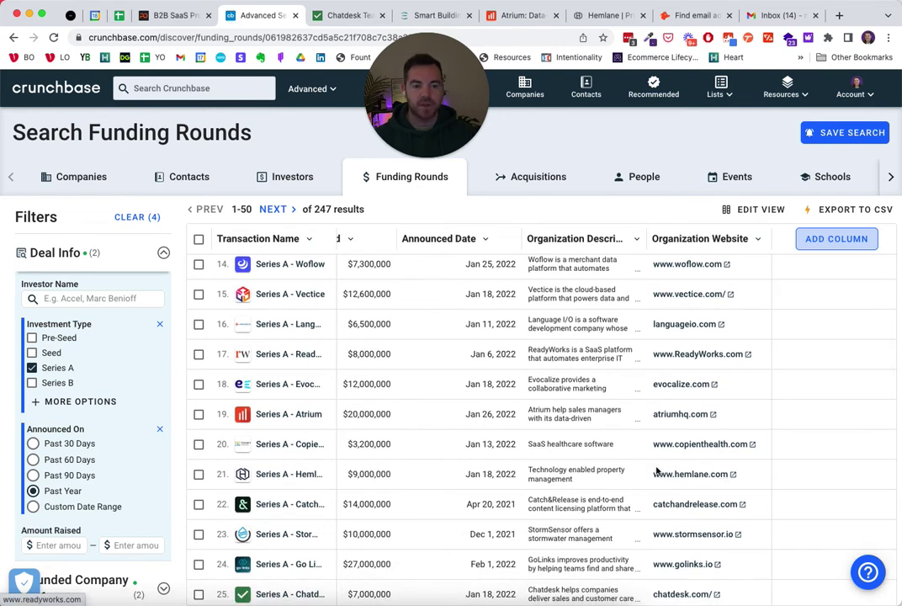
left_click(691, 474)
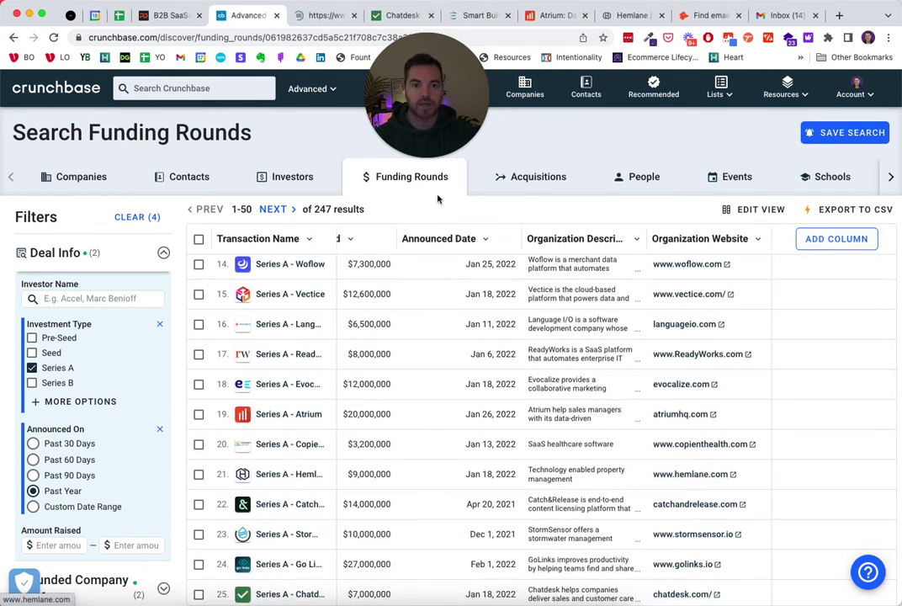
- Close the duplicate Hemlane tab and open Hemlane's LinkedIn page from the hemlane.com footer icon
left_click(324, 15)
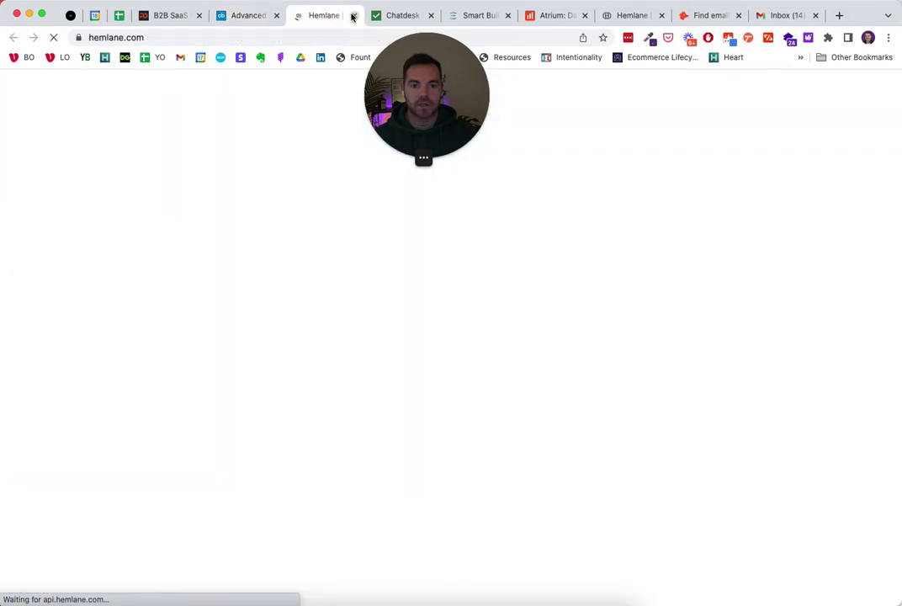
key("ctrl+w")
left_click(562, 14)
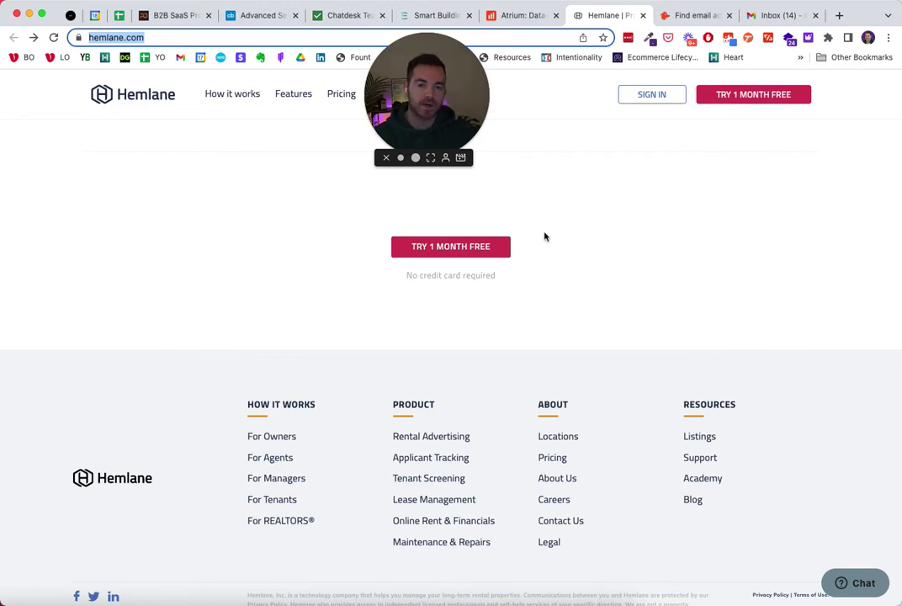
scroll(557, 226, "up", 10)
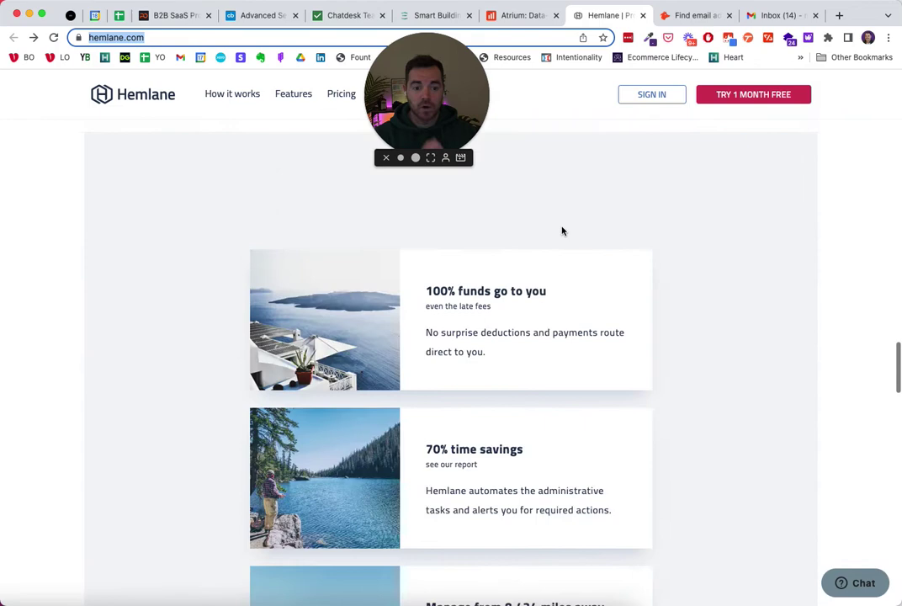
scroll(562, 230, "down", 12)
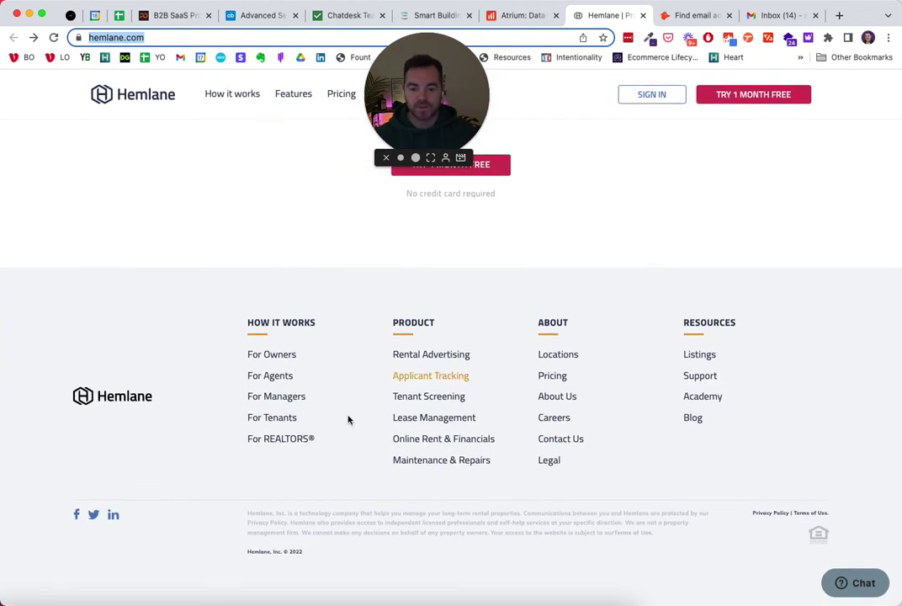
left_click(114, 516)
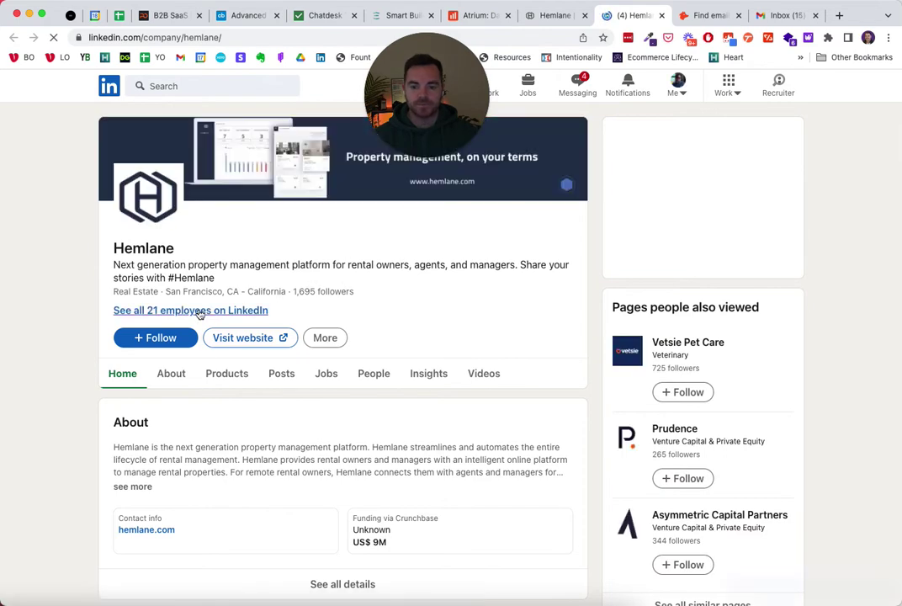
- List all 21 Hemlane employees on LinkedIn and browse through to the second results page
left_click(200, 311)
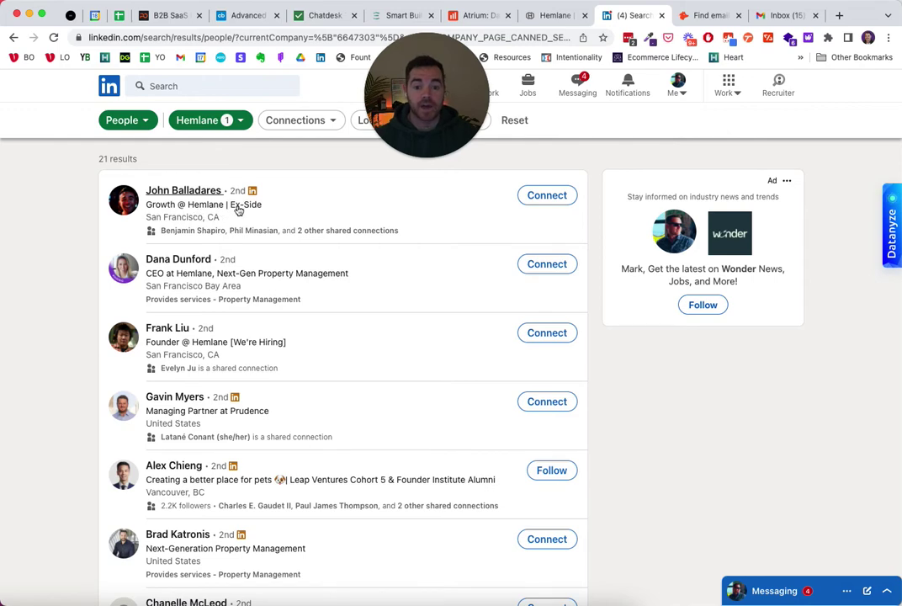
scroll(270, 212, "down", 1)
scroll(270, 211, "down", 3)
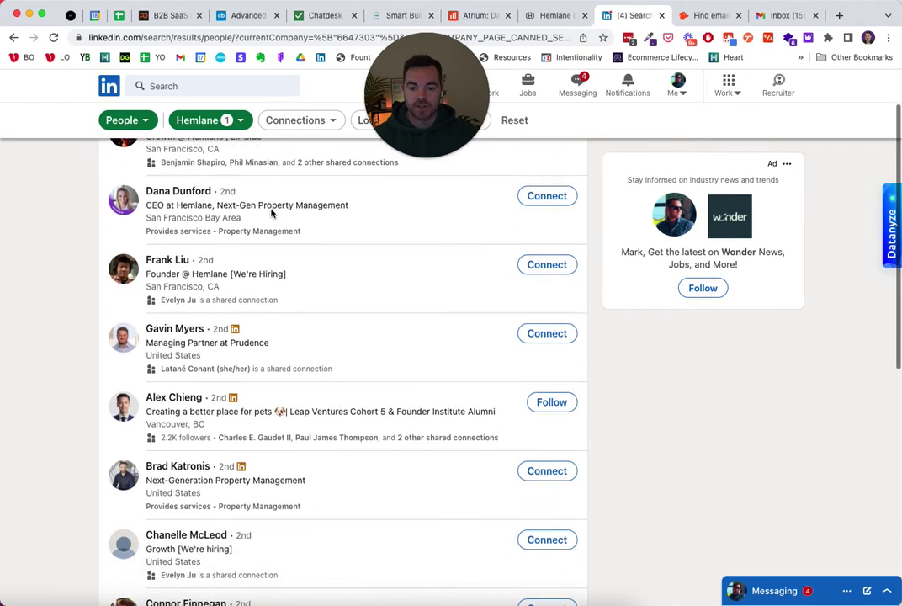
scroll(244, 211, "up", 1)
scroll(250, 228, "down", 6)
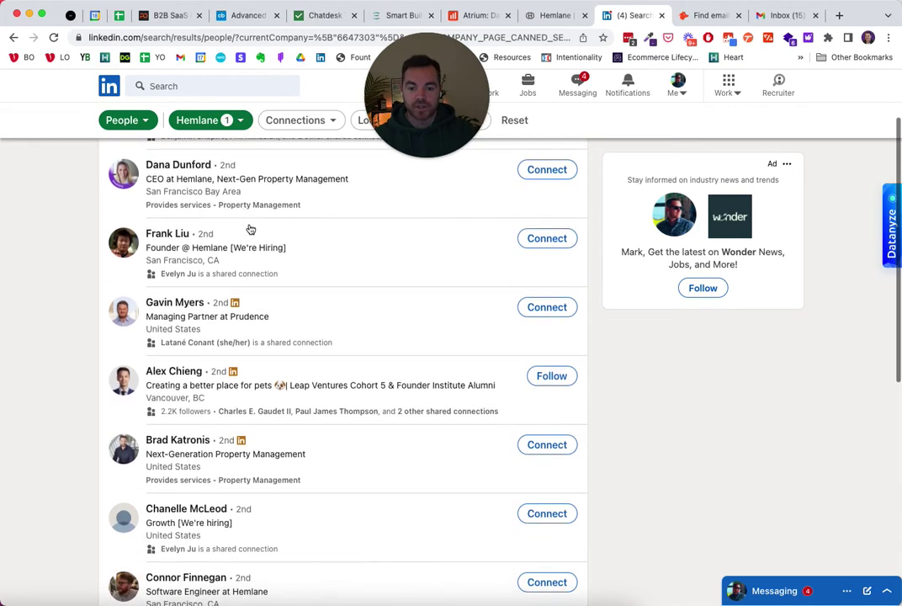
scroll(249, 228, "down", 3)
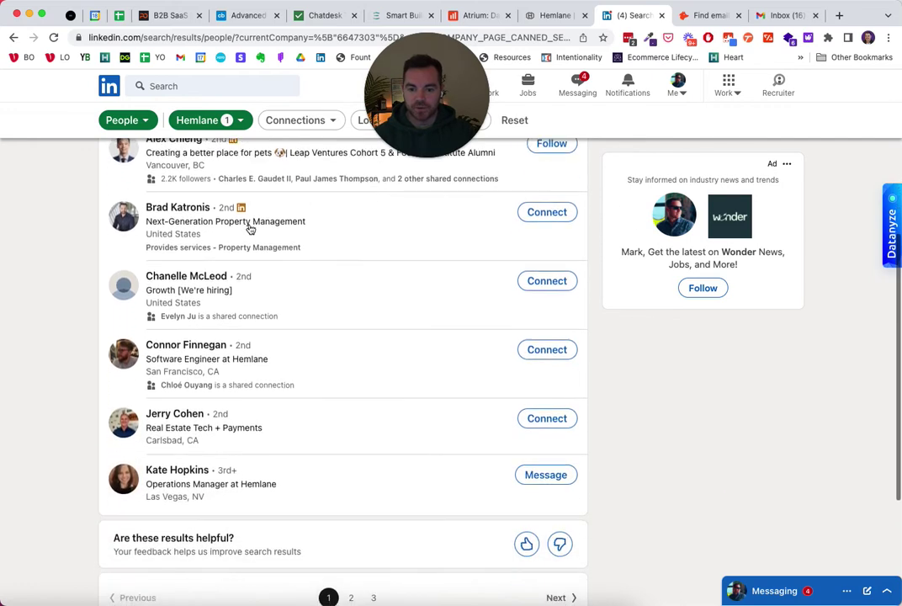
scroll(205, 254, "down", 3)
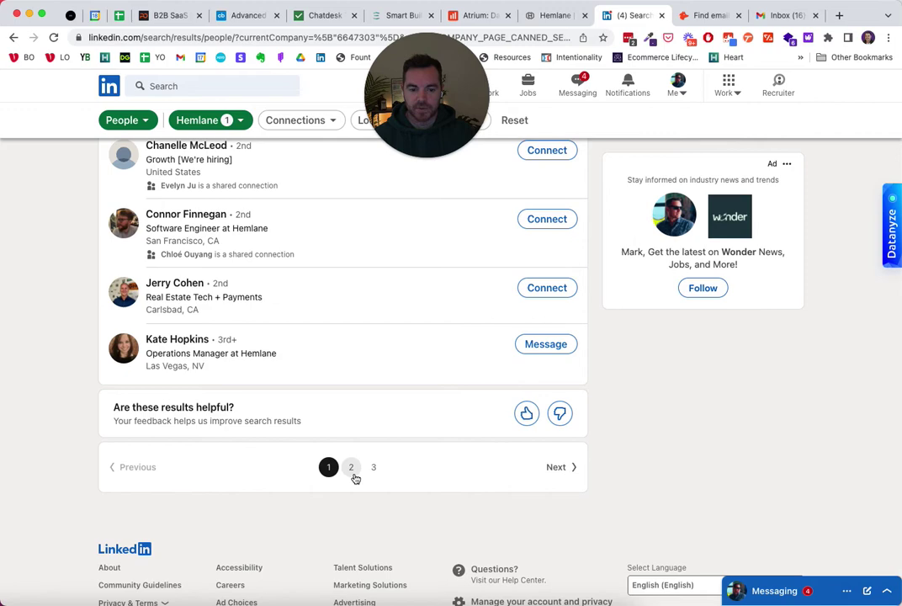
left_click(351, 468)
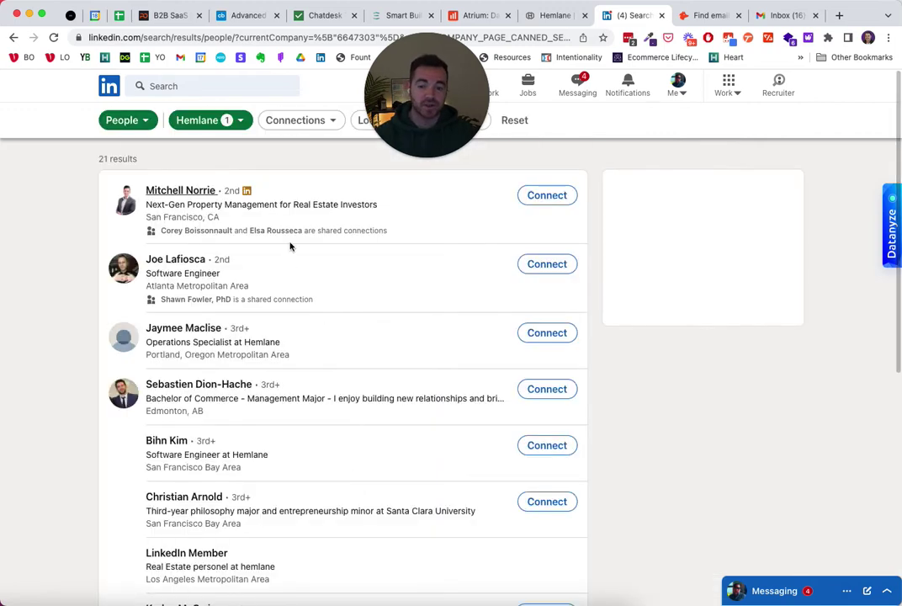
scroll(290, 245, "down", 8)
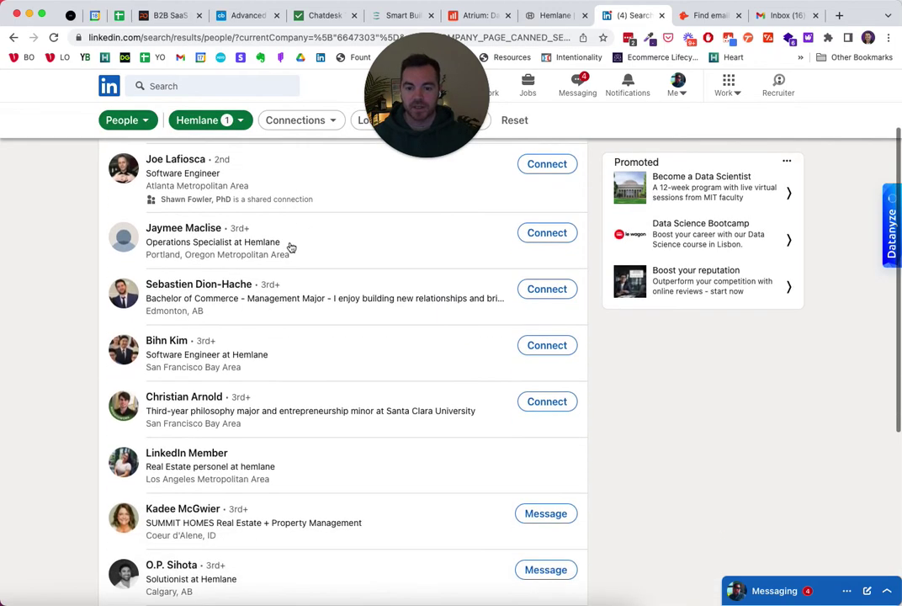
scroll(291, 247, "down", 1)
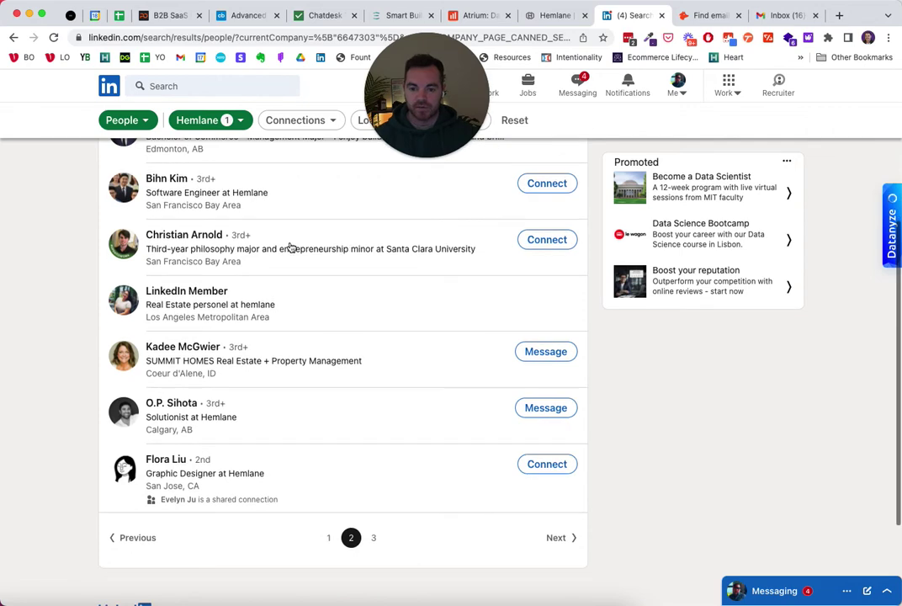
scroll(291, 246, "up", 9)
- Search 'founder' among Hemlane employees, review the 4 results, then go back to all 21
left_click(192, 87)
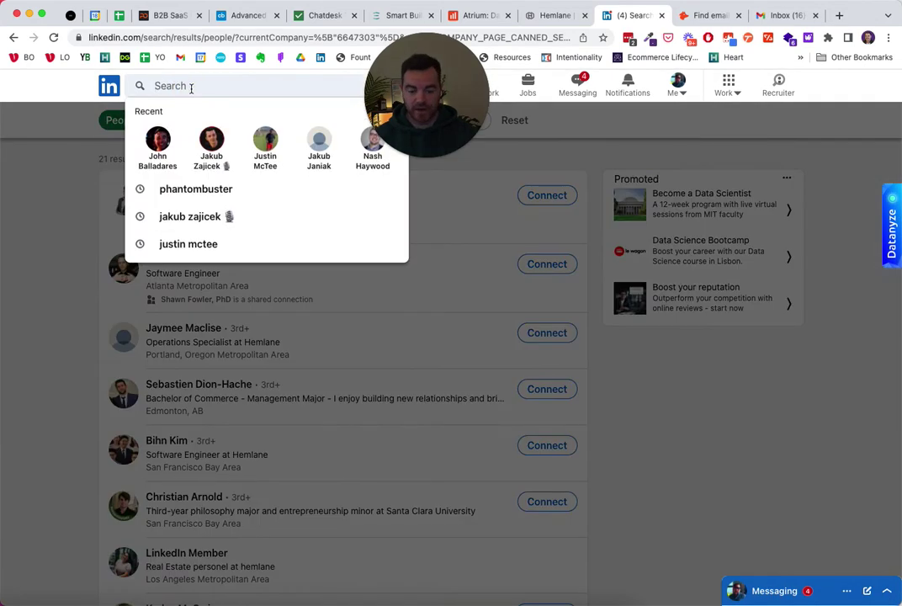
type("founder")
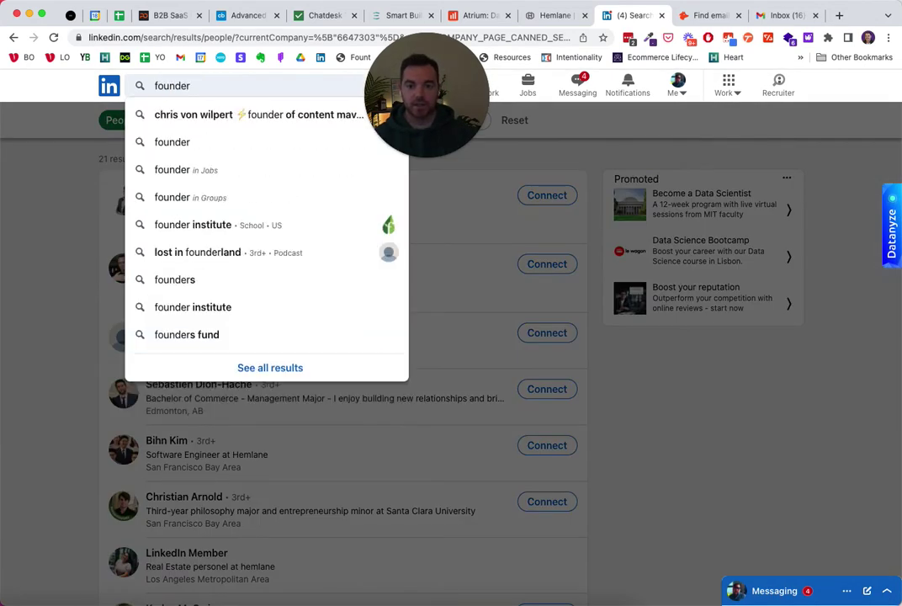
key("Return")
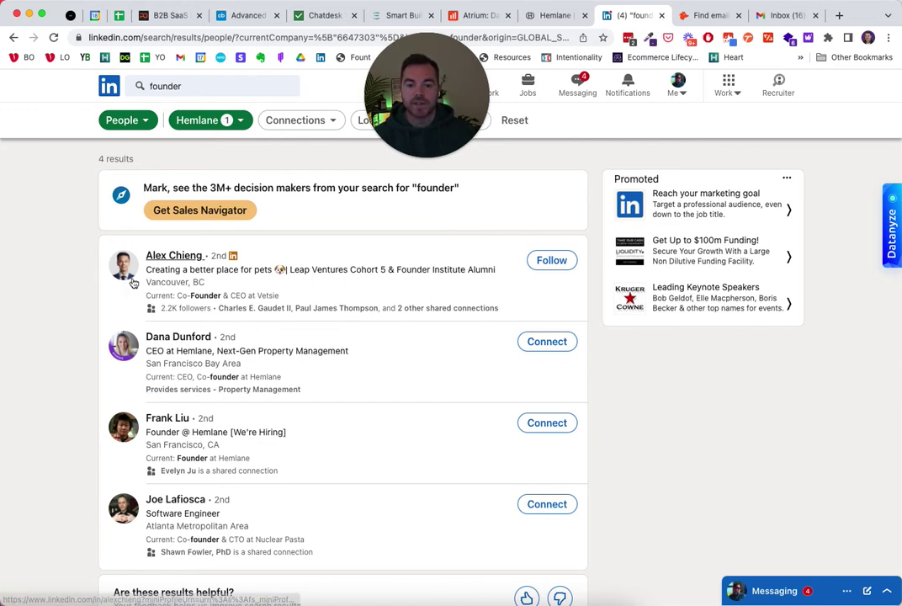
left_click(14, 37)
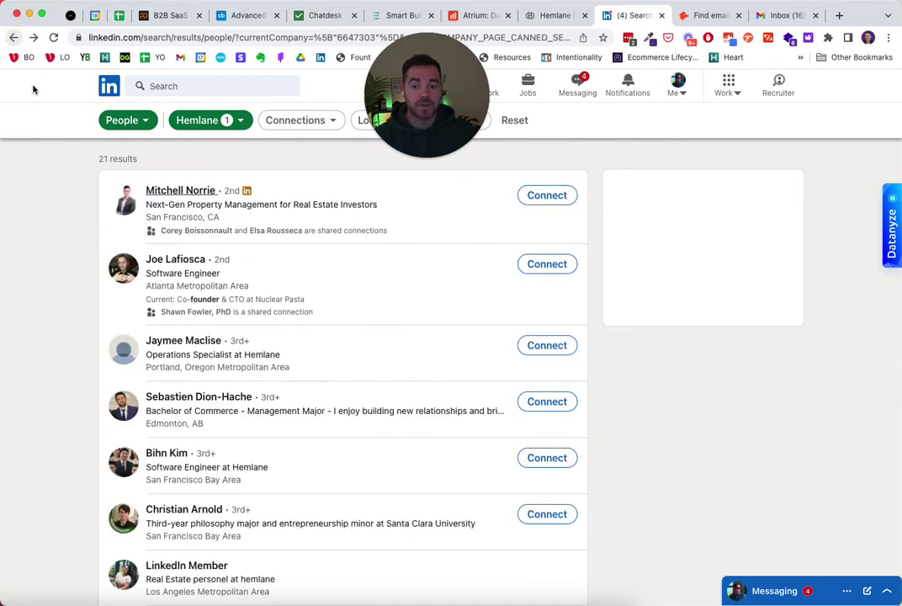
left_click(13, 37)
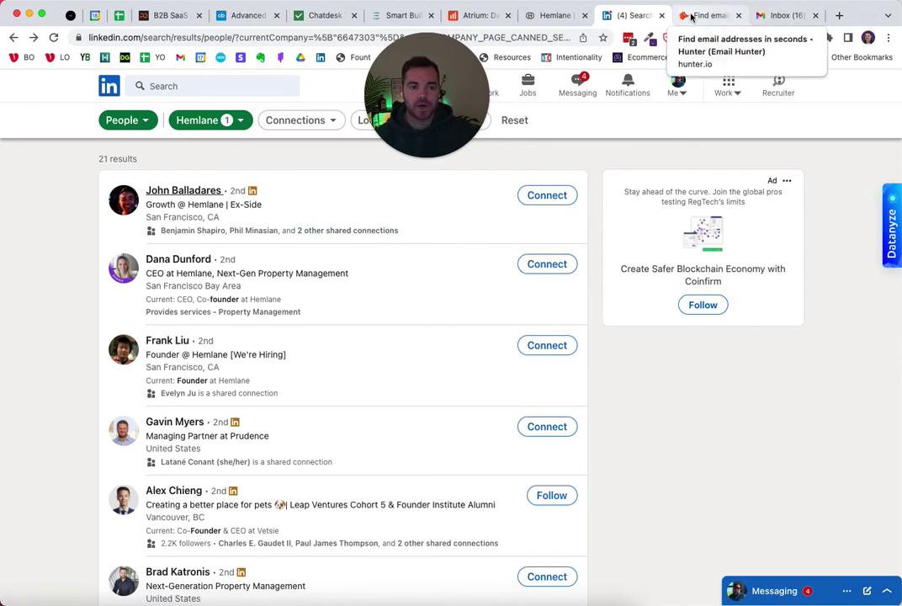
left_click(556, 15)
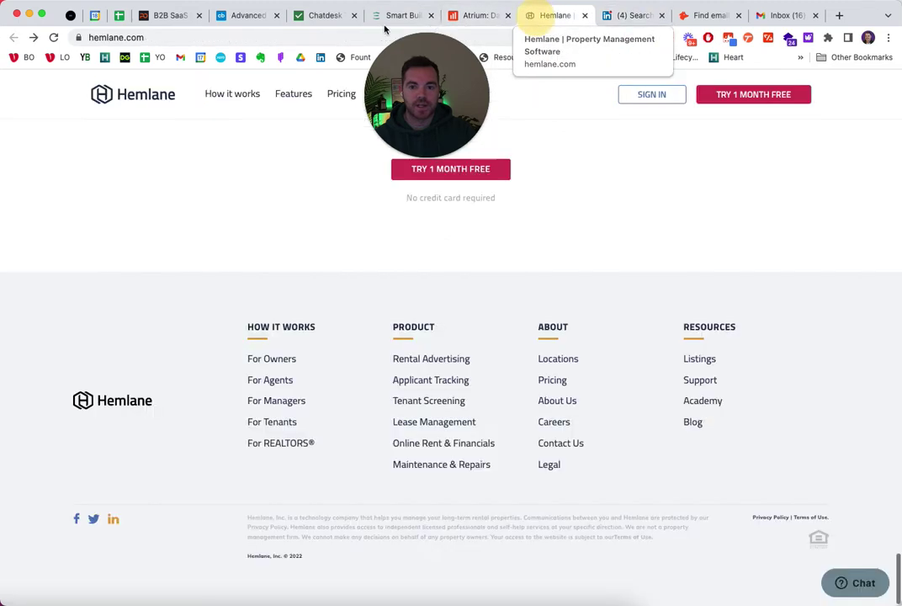
left_click(186, 37)
key("ctrl+c")
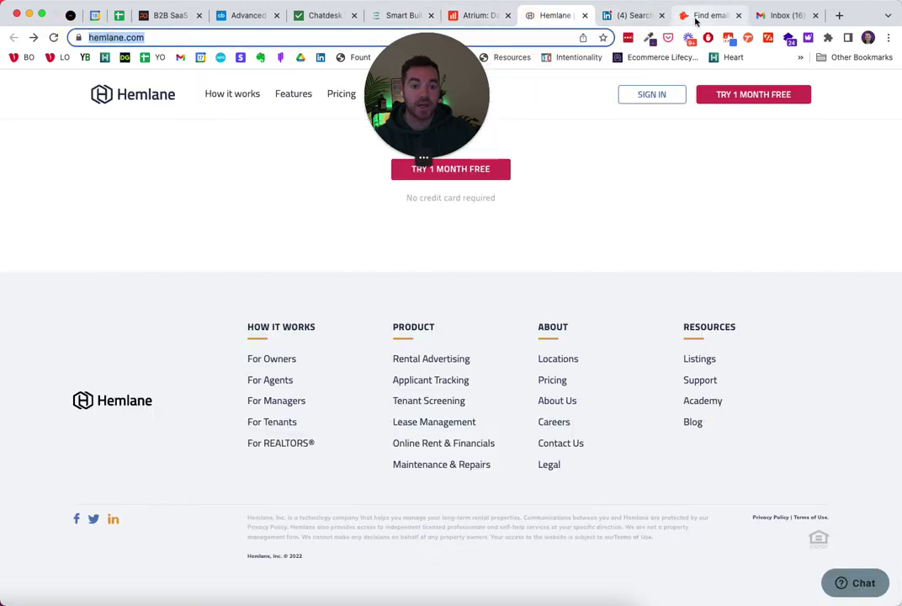
left_click(700, 15)
left_click(352, 316)
key("ctrl+v")
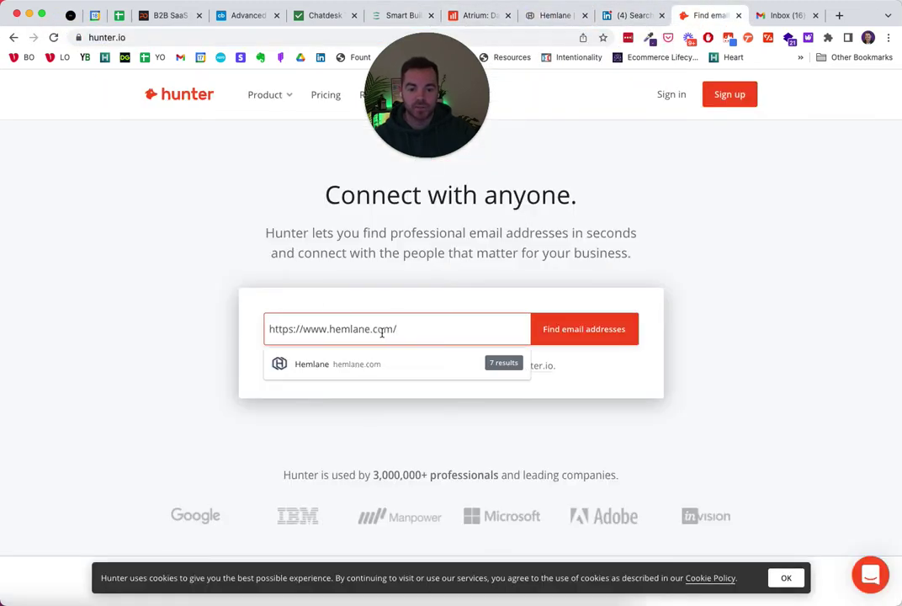
left_click(383, 366)
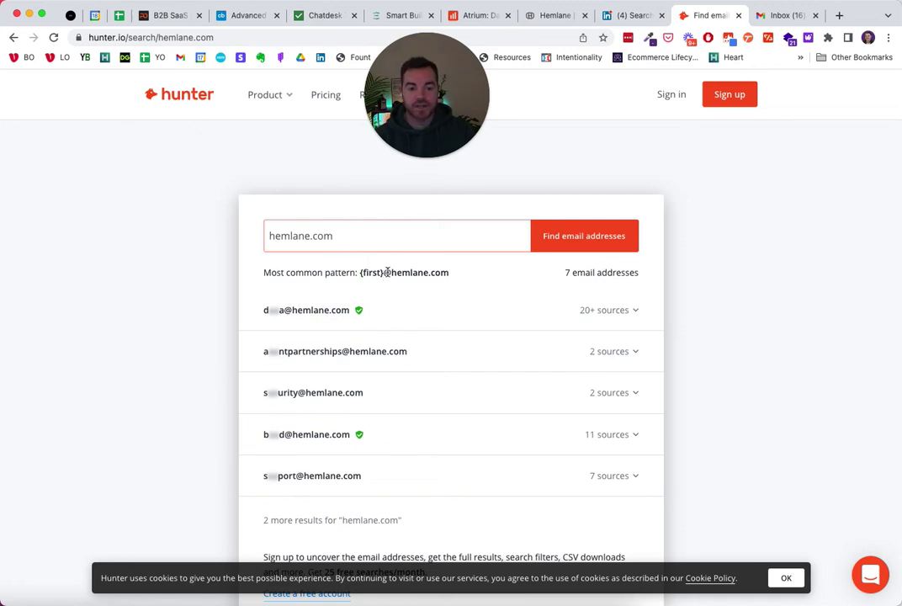
left_click_drag(451, 274, 390, 276)
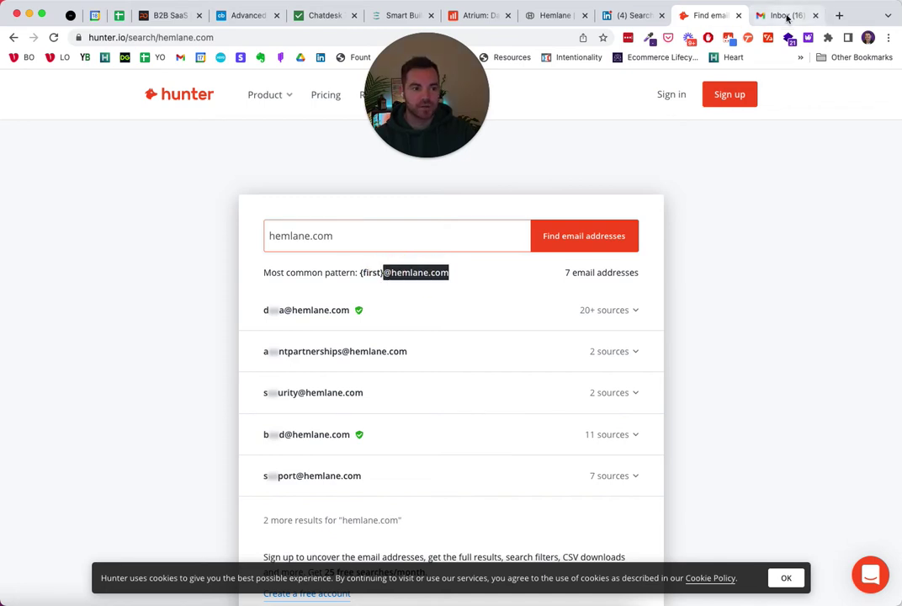
left_click(783, 16)
left_click(263, 136)
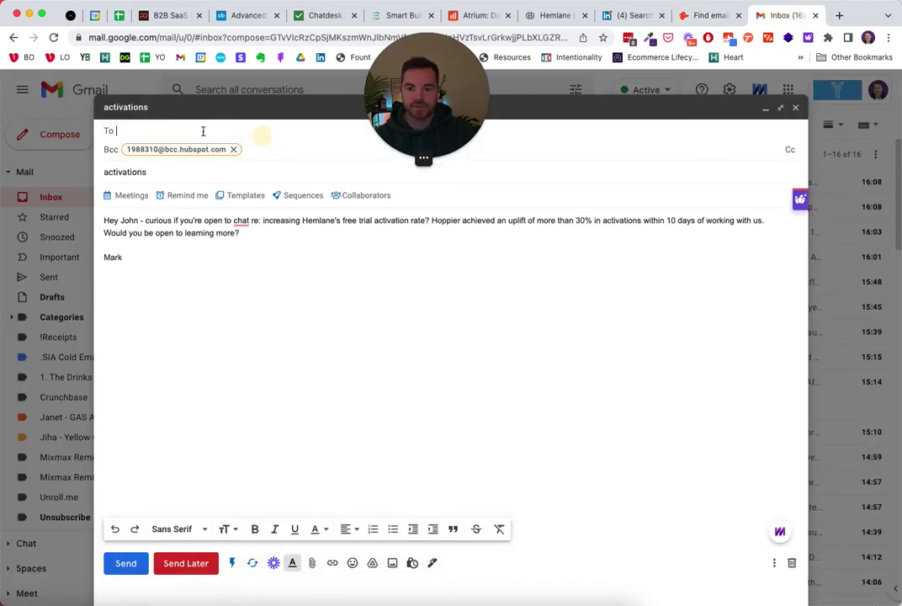
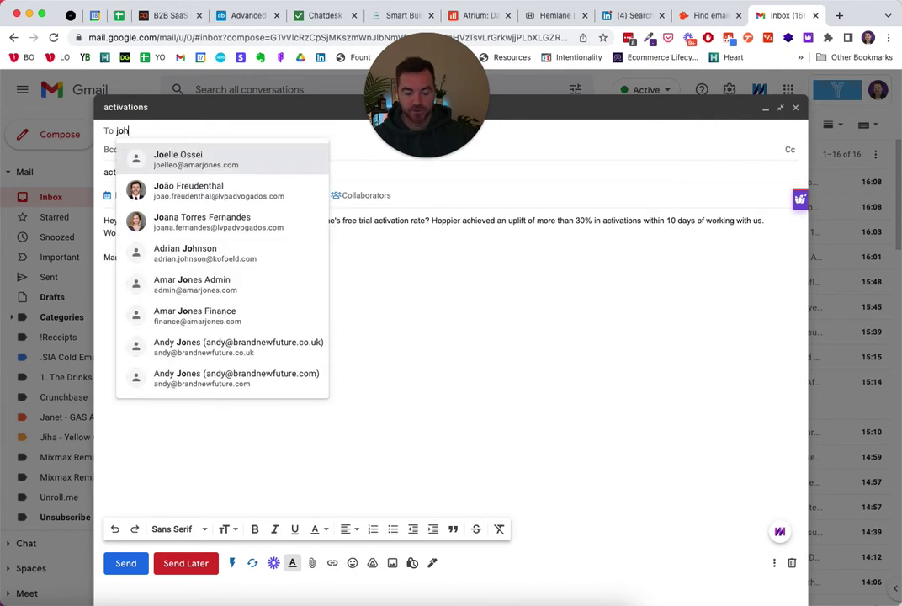
key("Return")
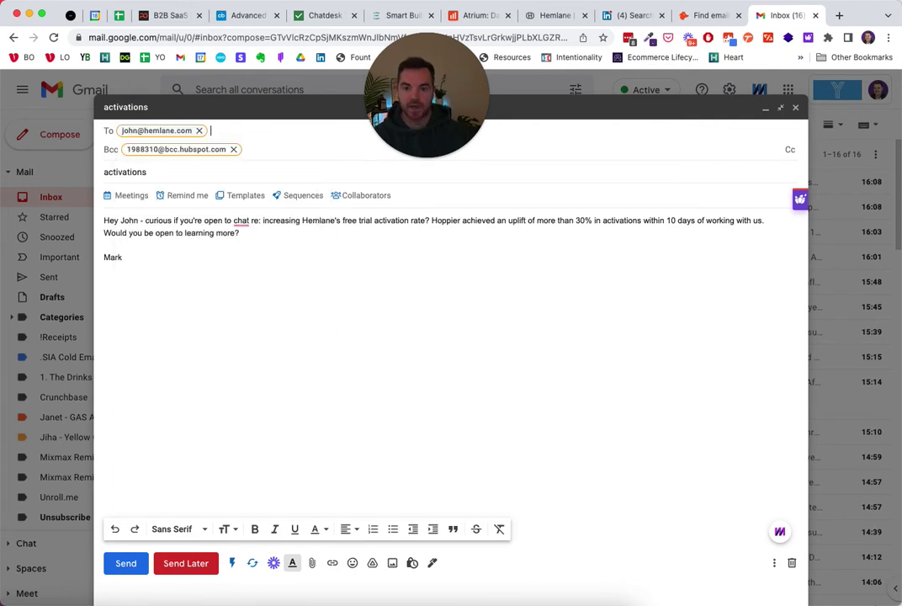
mouse_move(156, 130)
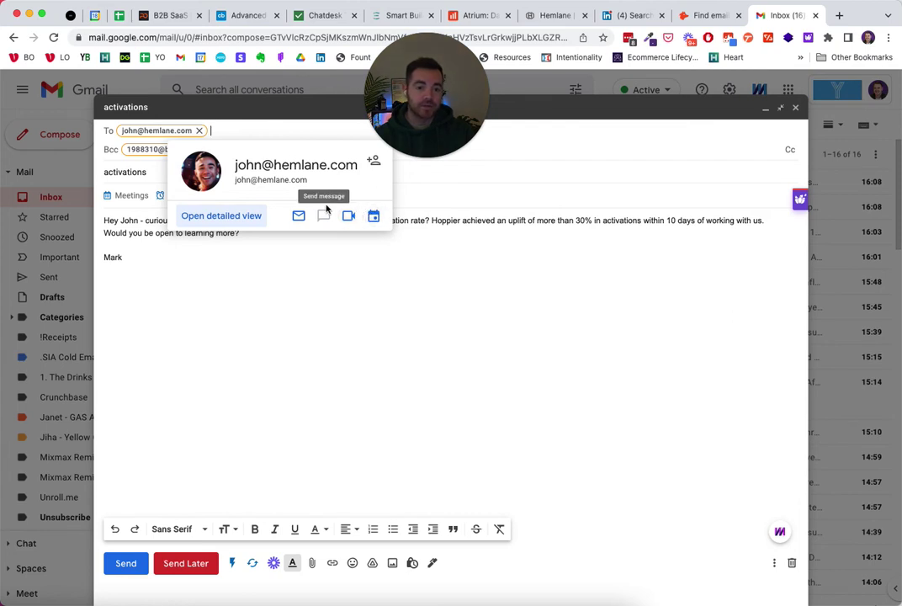
left_click(432, 254)
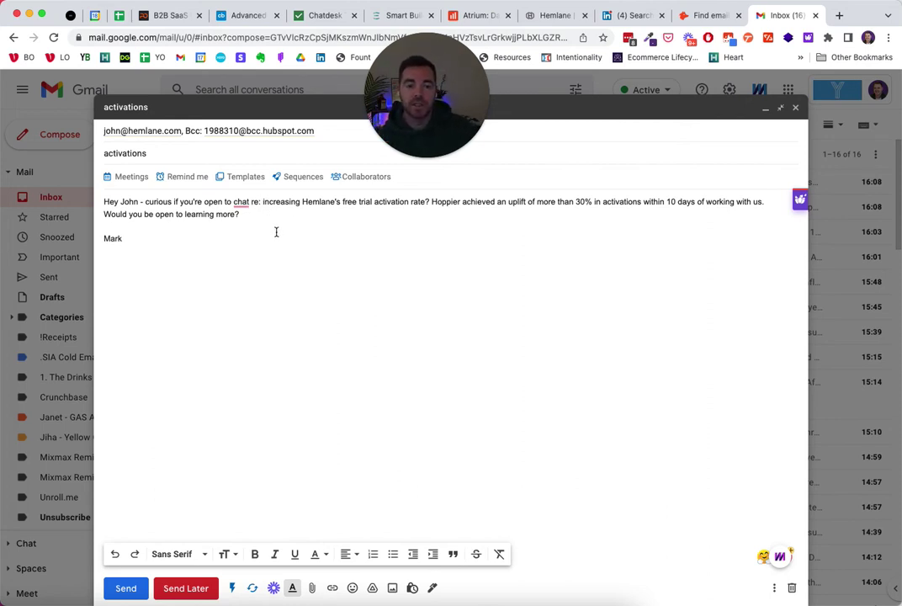
- Review the draft's 'activations' subject and 30% uplift claim, then return to the Product Onboarders testimonial page
left_click_drag(153, 153, 96, 152)
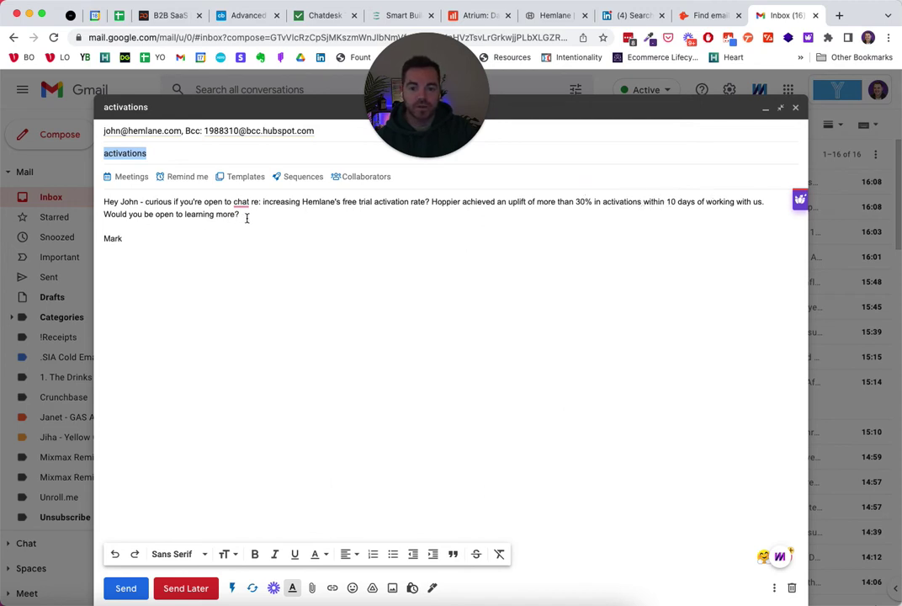
left_click_drag(733, 202, 517, 202)
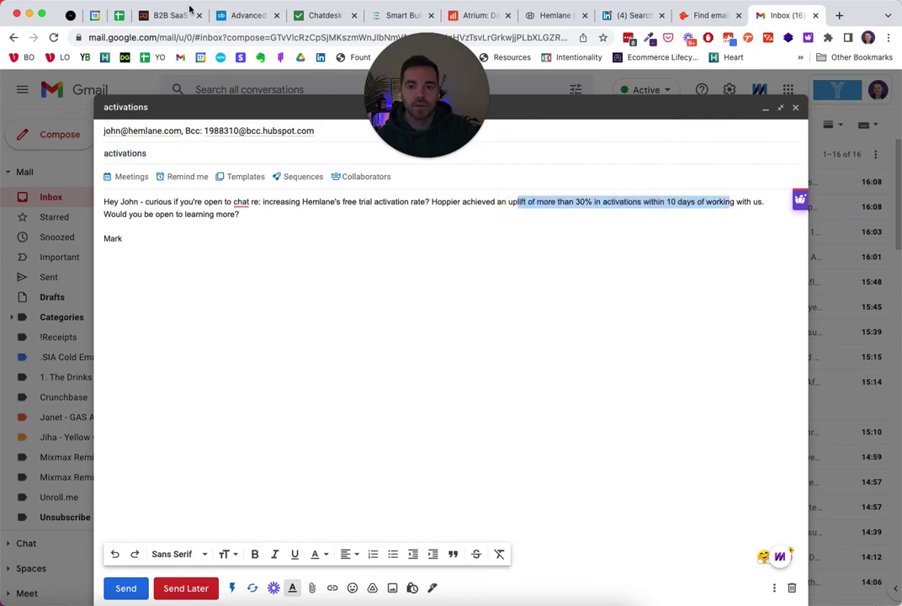
left_click(181, 15)
scroll(168, 184, "down", 8)
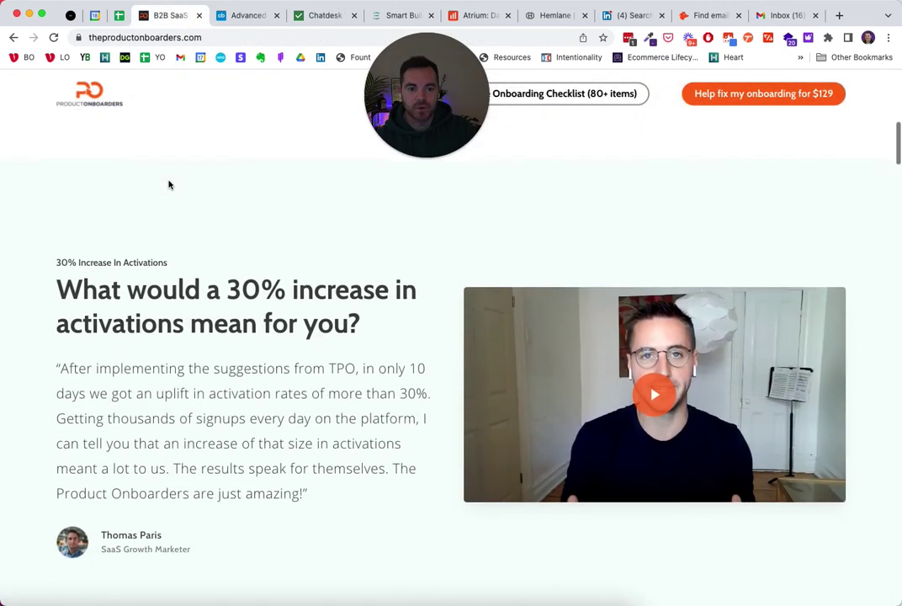
scroll(168, 185, "down", 3)
scroll(168, 177, "up", 1)
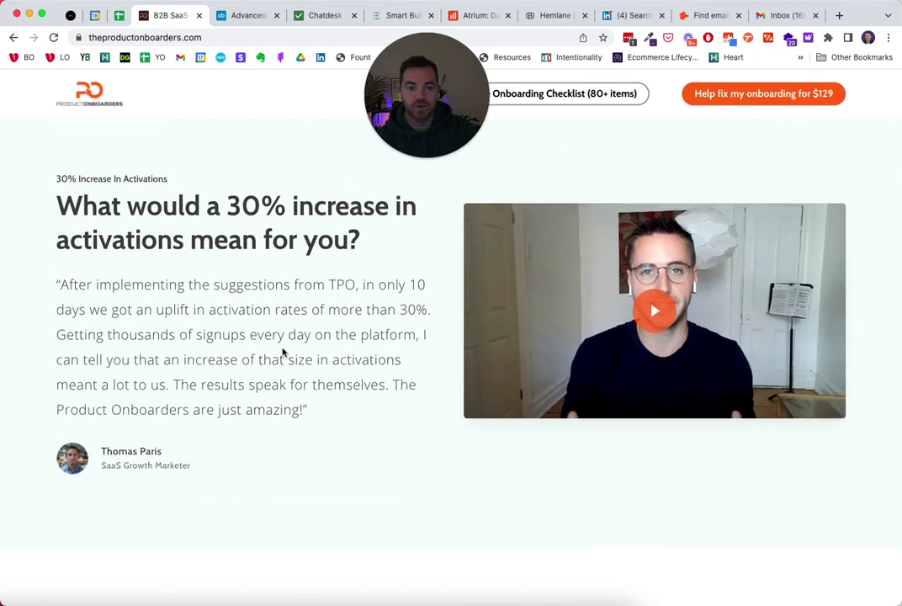